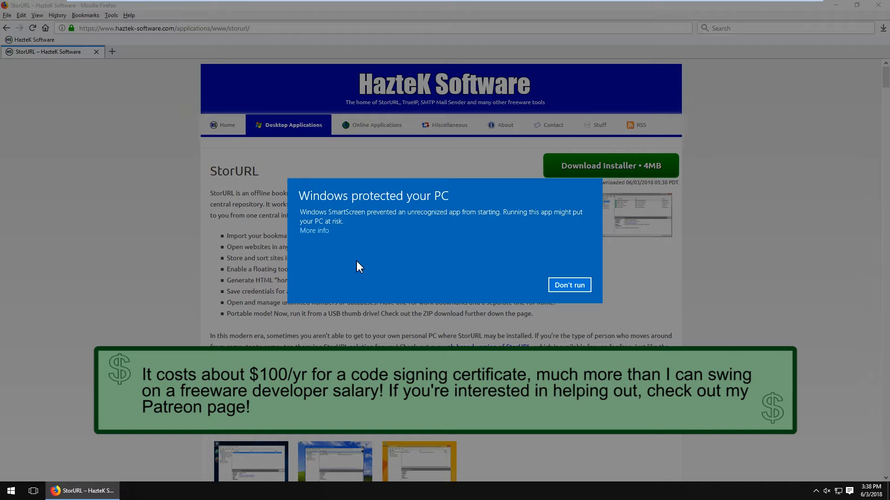
Run the StorURL3_Install_Redist.exe installer past the SmartScreen warning and allow it to make changes
{"action": "left_click", "coordinate": [324, 234]}
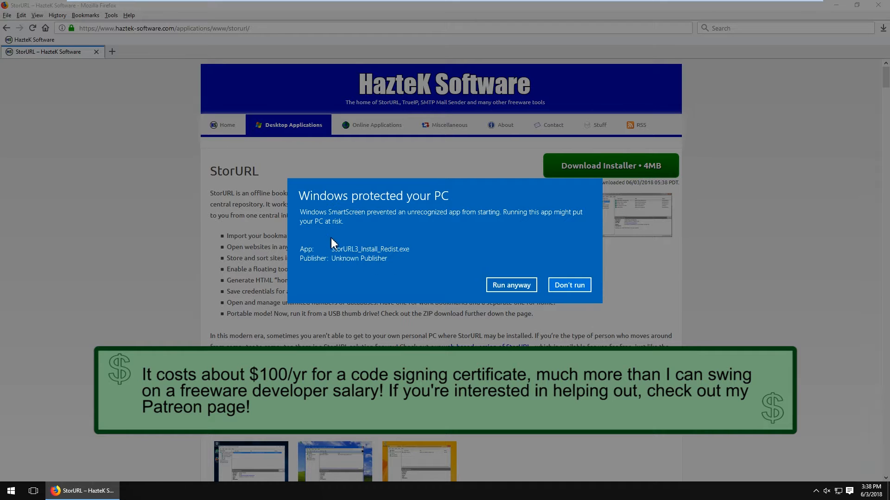
{"action": "left_click", "coordinate": [501, 290]}
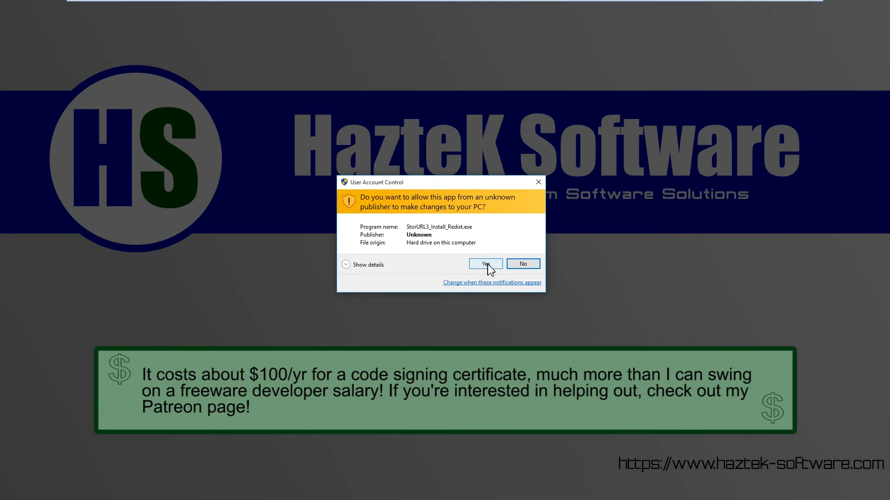
{"action": "left_click", "coordinate": [488, 267]}
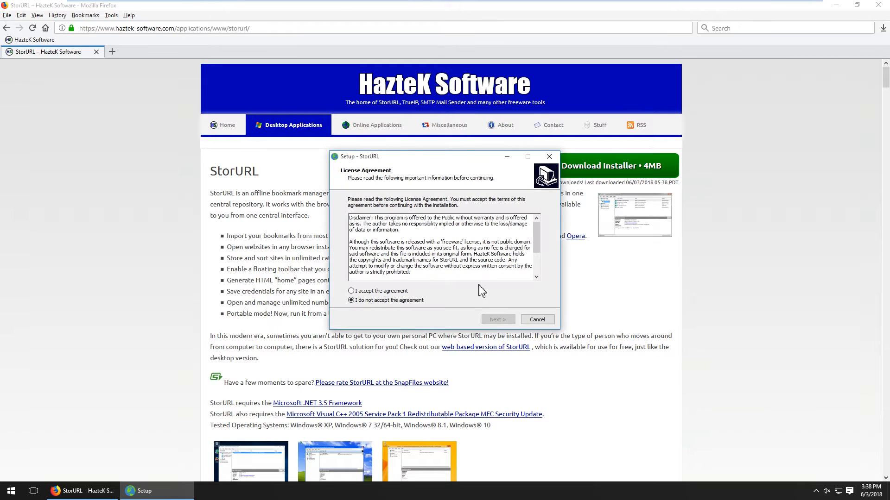
Accept the license agreement and proceed through the information and destination folder pages with defaults
{"action": "left_click", "coordinate": [390, 292]}
{"action": "left_click", "coordinate": [497, 320]}
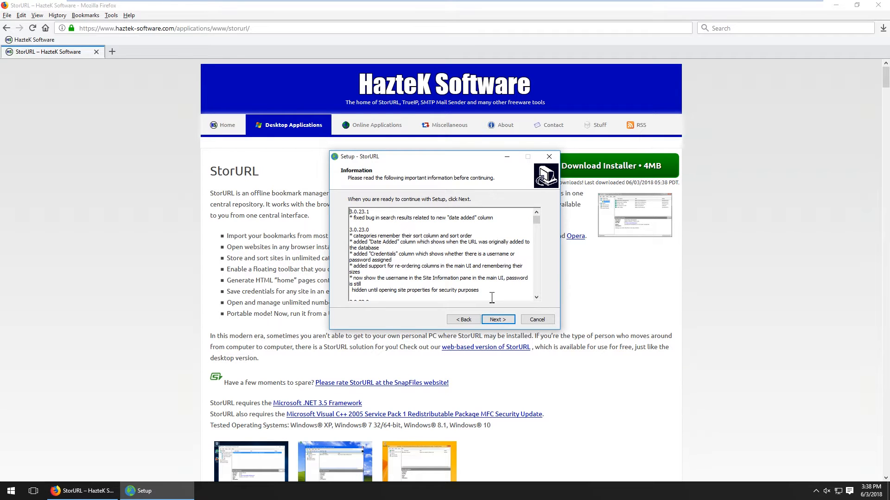
{"action": "left_click", "coordinate": [498, 320]}
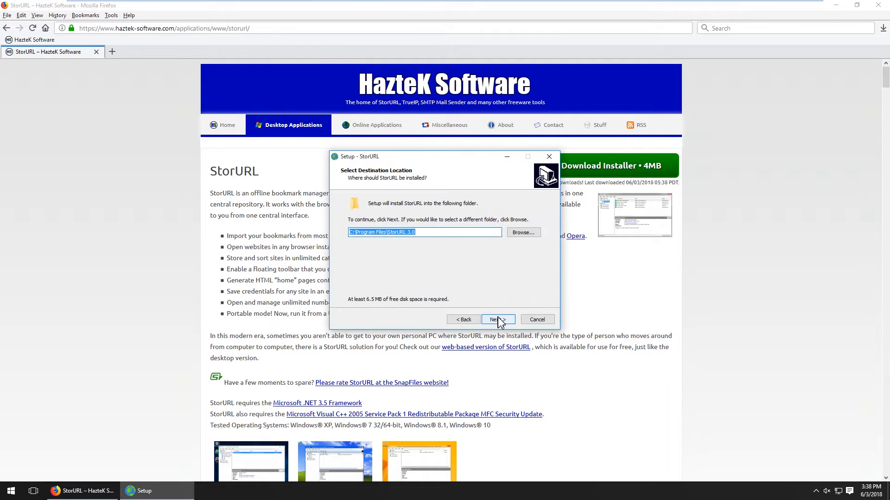
{"action": "left_click", "coordinate": [498, 319]}
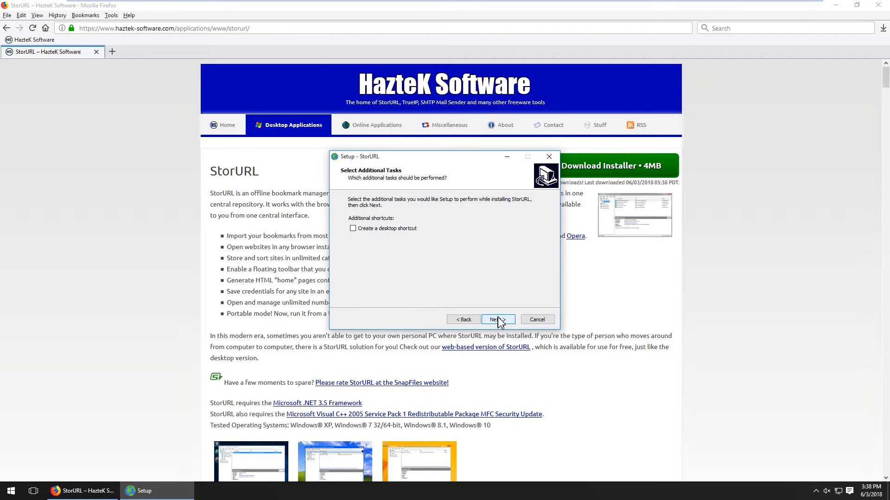
Enable the desktop shortcut, start the installation, and accept the Microsoft Visual C++ 2005 license
{"action": "left_click", "coordinate": [395, 228]}
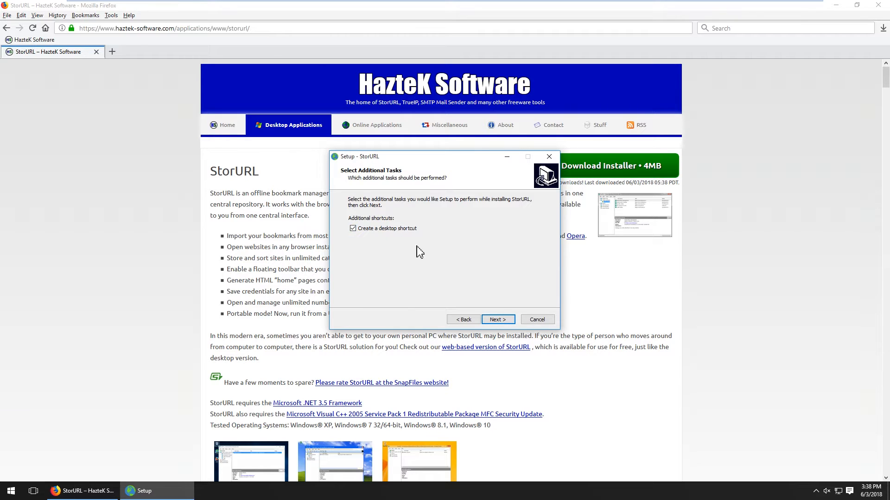
{"action": "left_click", "coordinate": [504, 321]}
{"action": "left_click", "coordinate": [505, 323]}
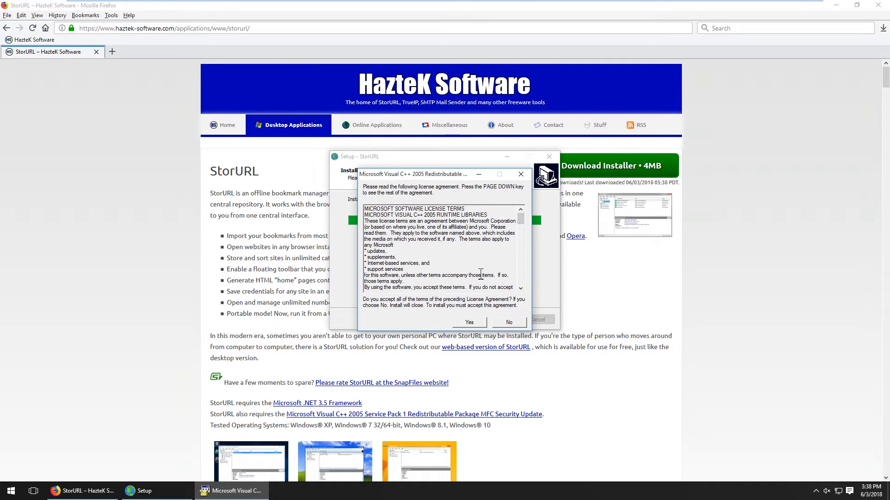
{"action": "left_click", "coordinate": [469, 323]}
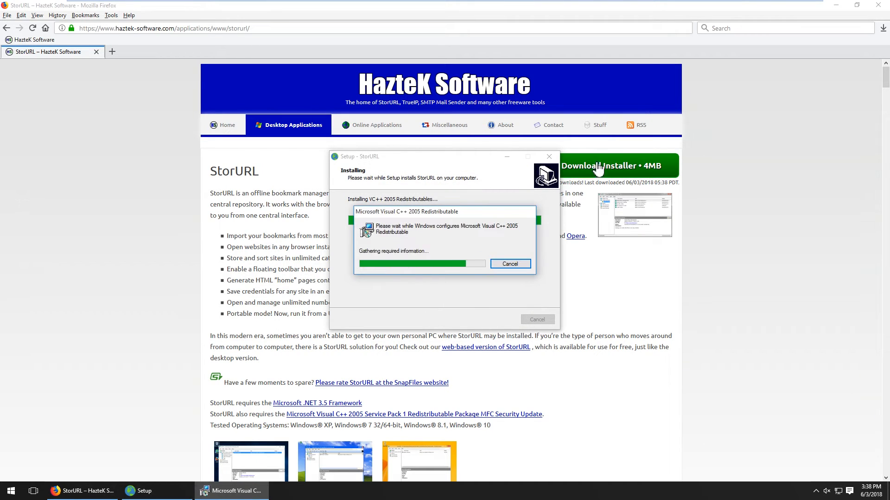
Close the browser and finish the setup wizard with StorURL set to launch
{"action": "left_click", "coordinate": [886, 9]}
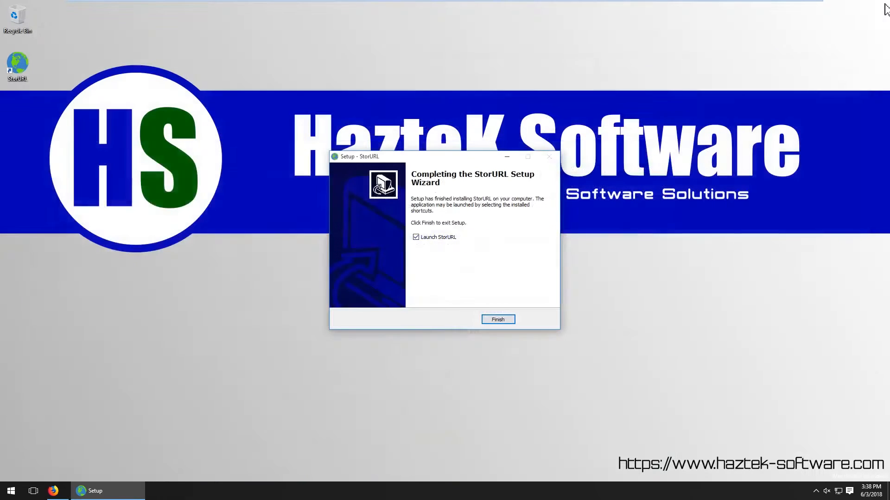
{"action": "left_click", "coordinate": [501, 321]}
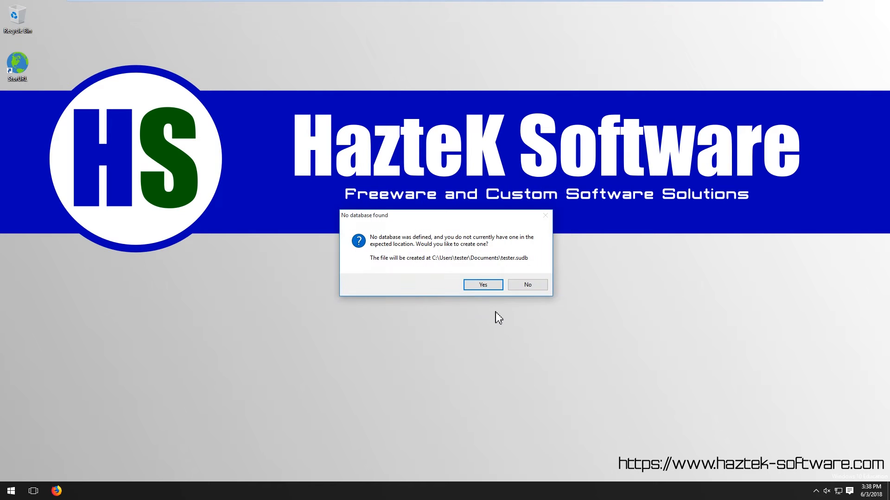
Create the default tester.sudb database and leave the database password blank
{"action": "left_click", "coordinate": [488, 286]}
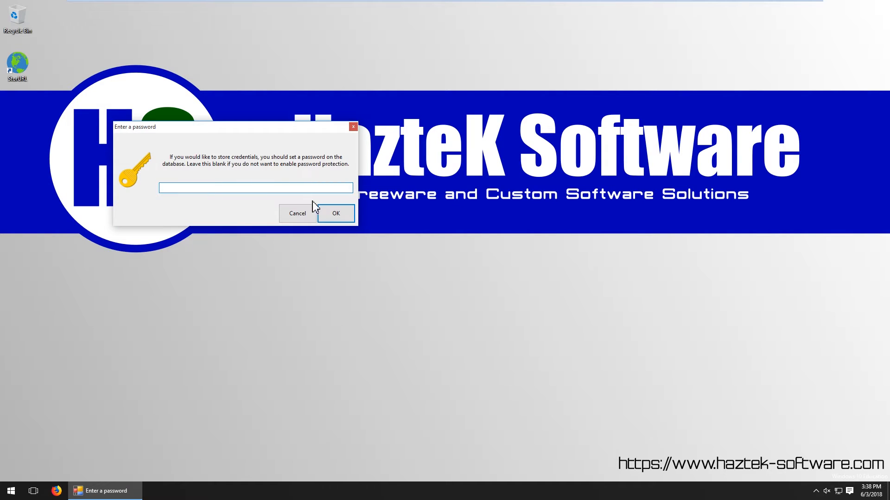
{"action": "left_click", "coordinate": [334, 218]}
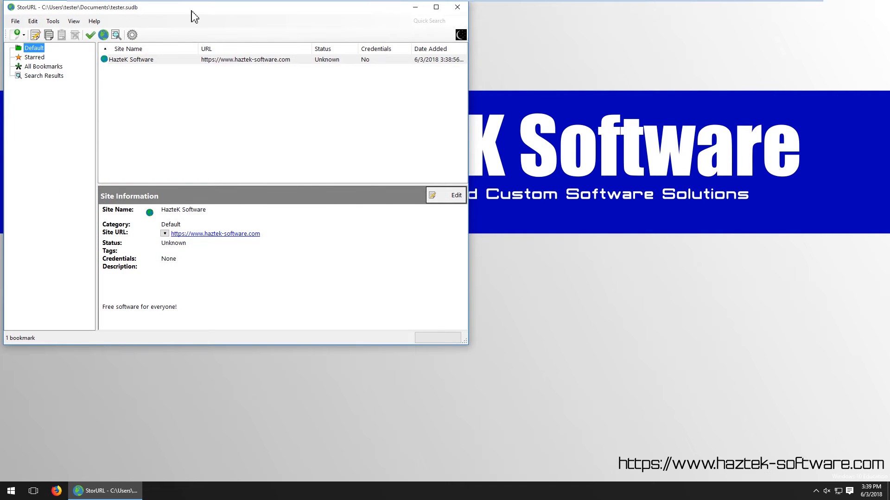
{"action": "left_click_drag", "start_coordinate": [192, 10], "coordinate": [400, 102]}
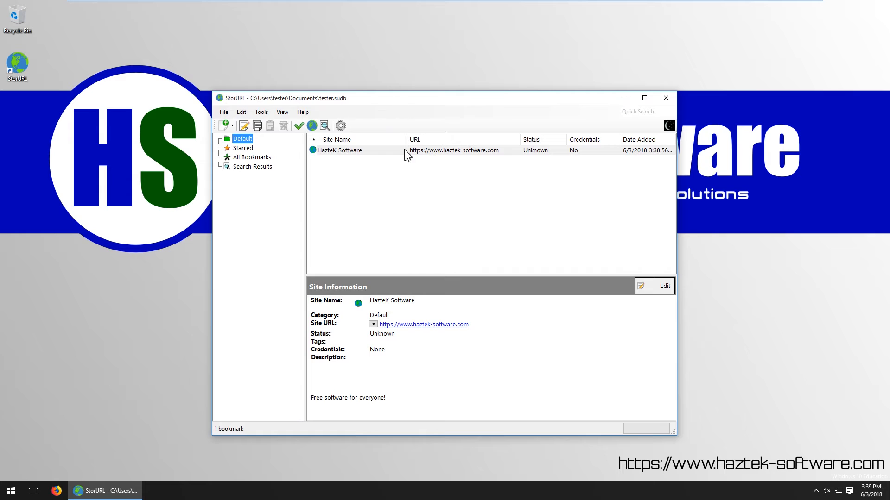
{"action": "left_click", "coordinate": [384, 182]}
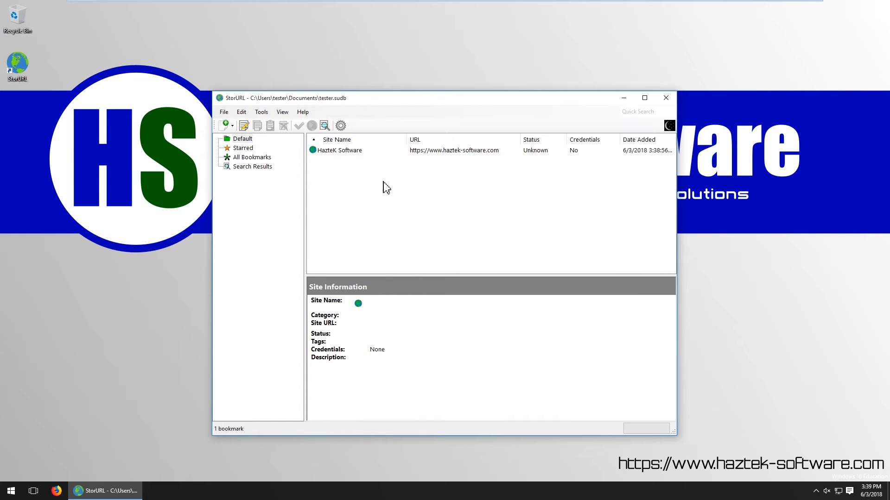
{"action": "left_click", "coordinate": [351, 155]}
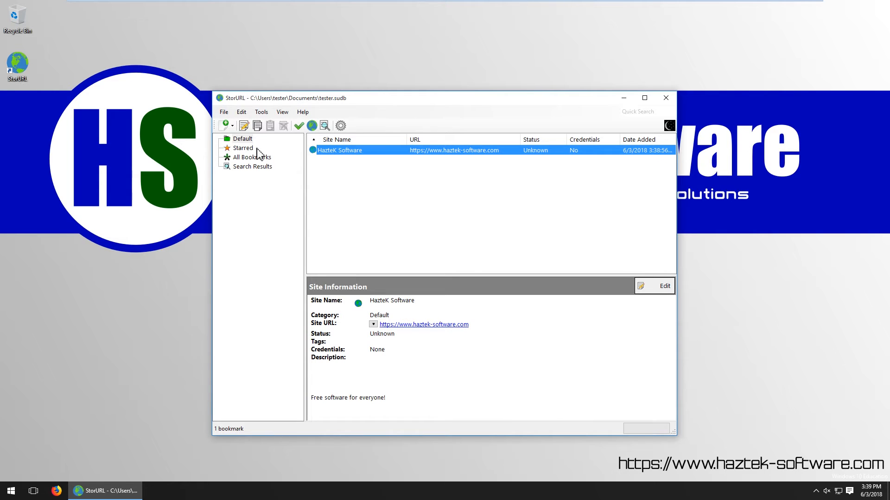
{"action": "left_click", "coordinate": [226, 126]}
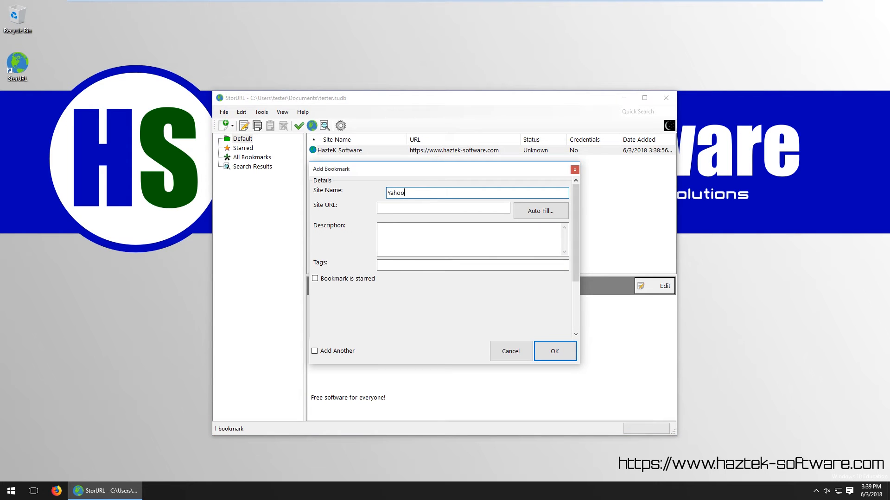
{"action": "key", "text": "Tab"}
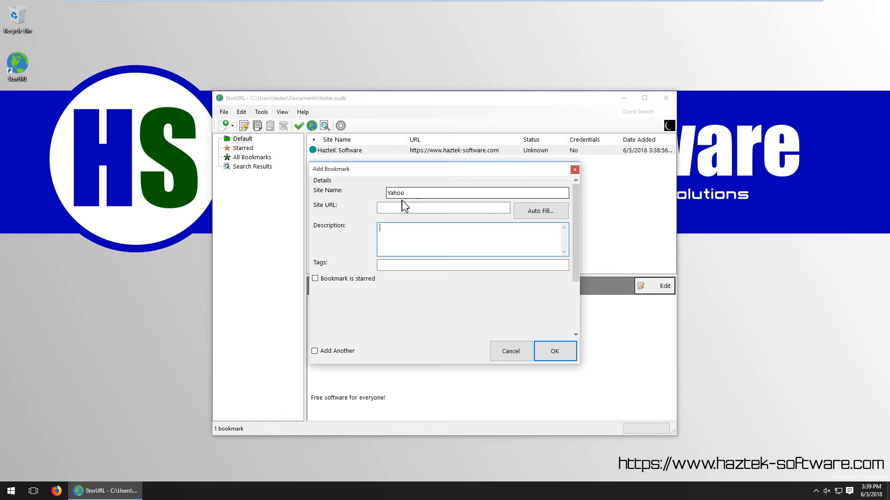
{"action": "left_click", "coordinate": [406, 207]}
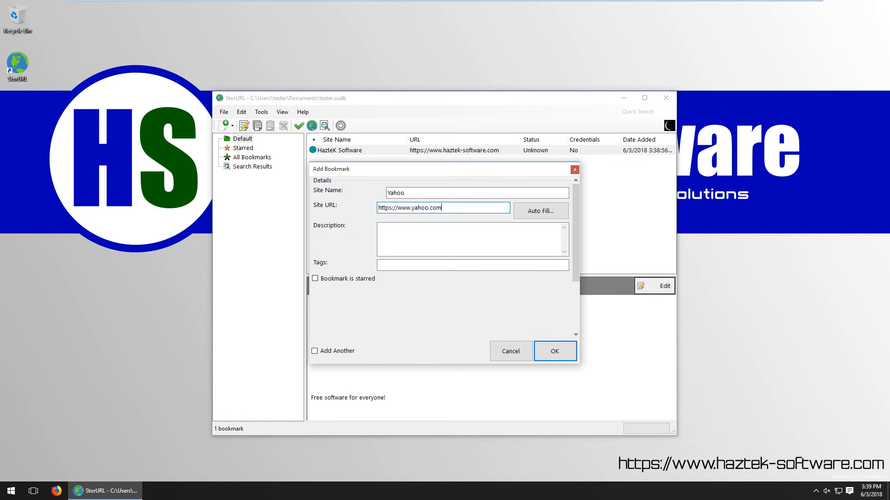
{"action": "left_click", "coordinate": [537, 214]}
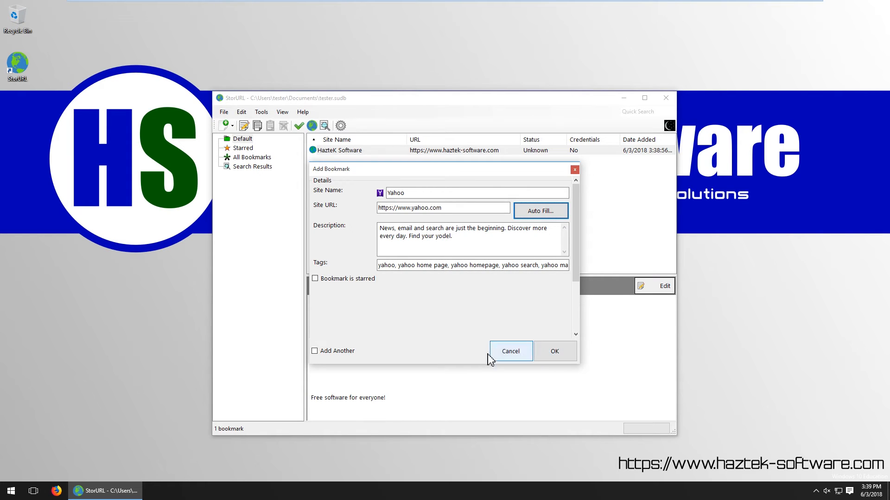
{"action": "left_click", "coordinate": [348, 357]}
{"action": "left_click", "coordinate": [556, 355]}
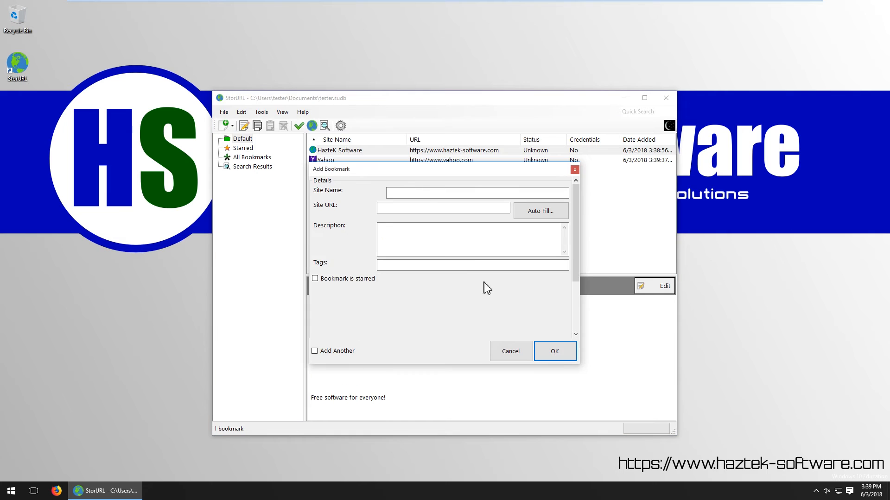
{"action": "left_click", "coordinate": [422, 195]}
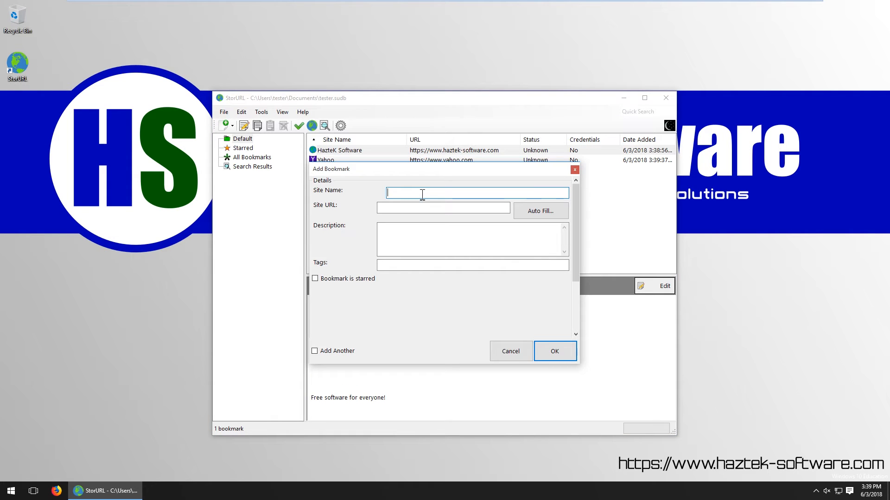
{"action": "type", "text": "Google"}
{"action": "left_click", "coordinate": [456, 210]}
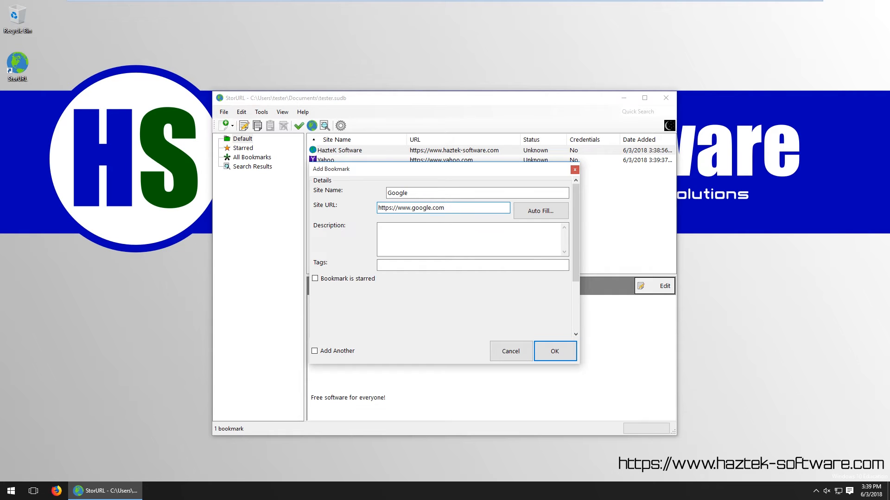
{"action": "left_click", "coordinate": [551, 214]}
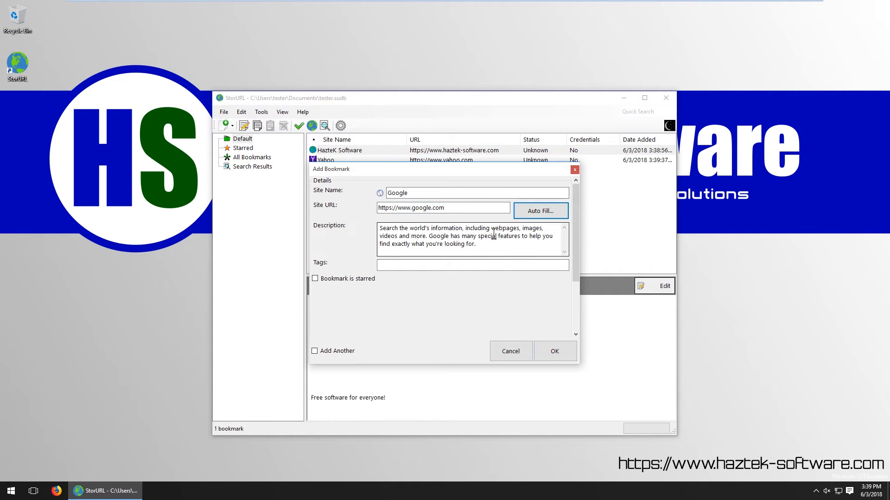
{"action": "left_click", "coordinate": [555, 359]}
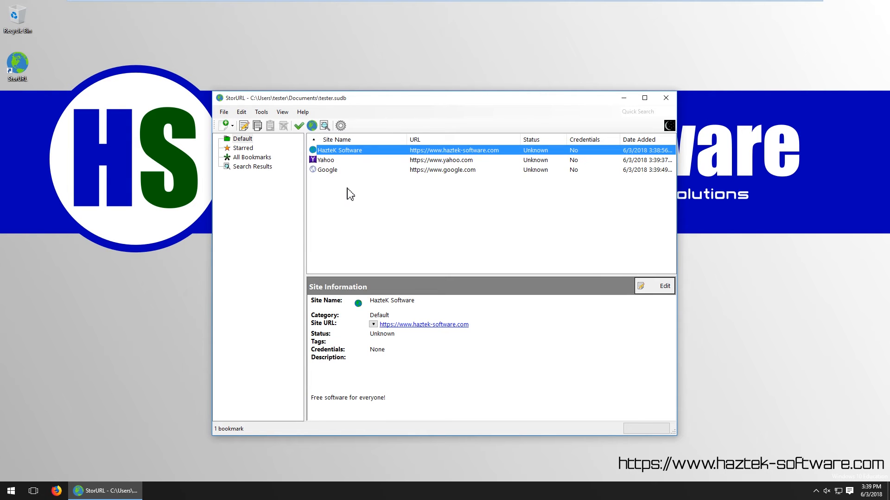
Create a new category named Search Engines under the Default category
{"action": "right_click", "coordinate": [250, 144]}
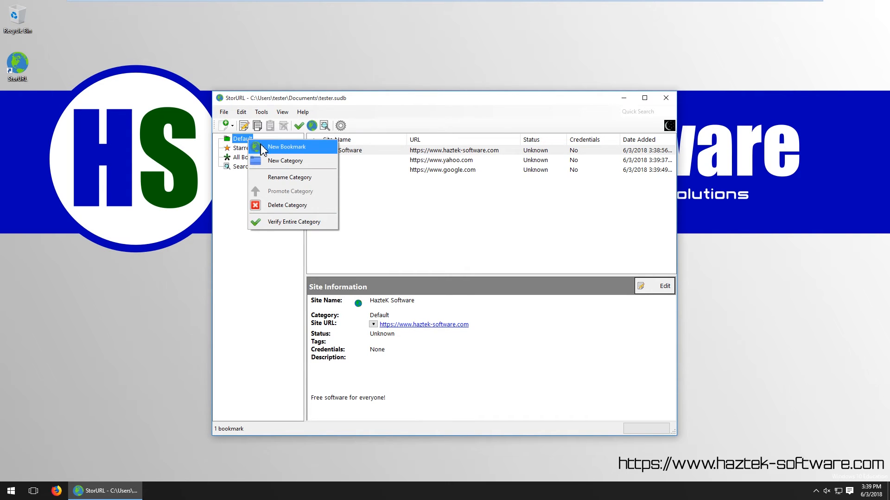
{"action": "left_click", "coordinate": [301, 161]}
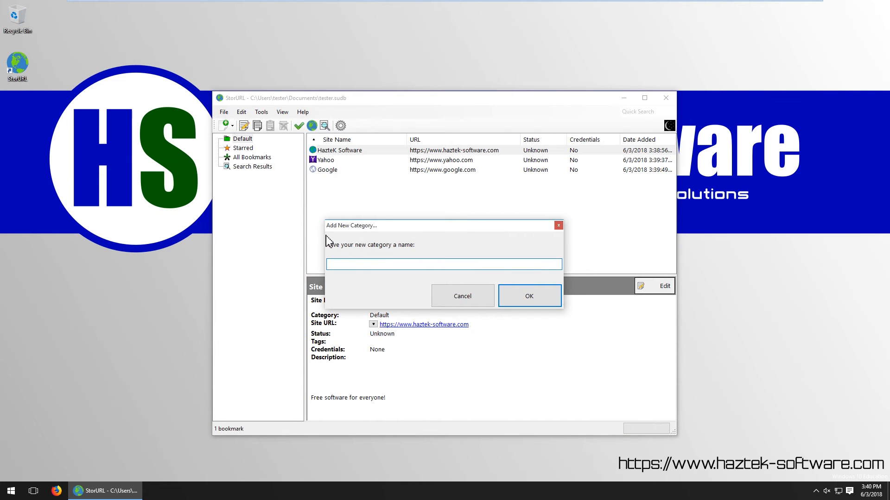
{"action": "type", "text": "Search Engines"}
{"action": "left_click", "coordinate": [551, 298]}
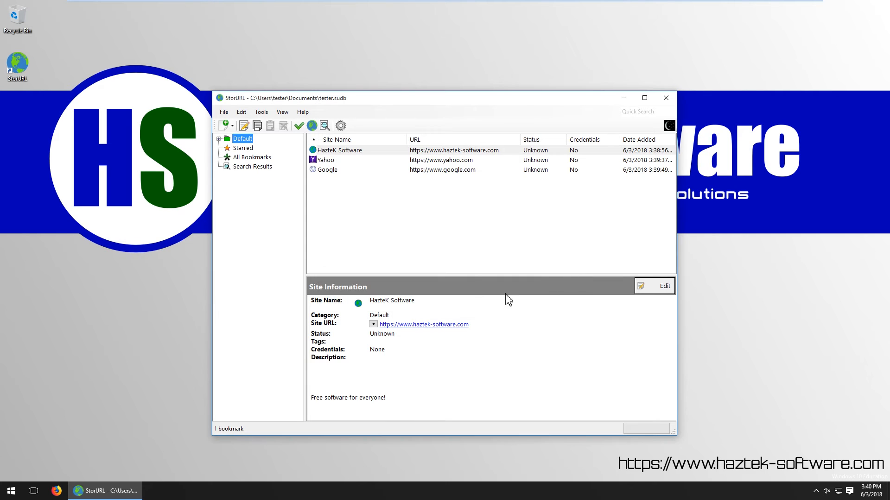
Move the Google and Yahoo bookmarks from Default into the Search Engines category
{"action": "left_click", "coordinate": [219, 139]}
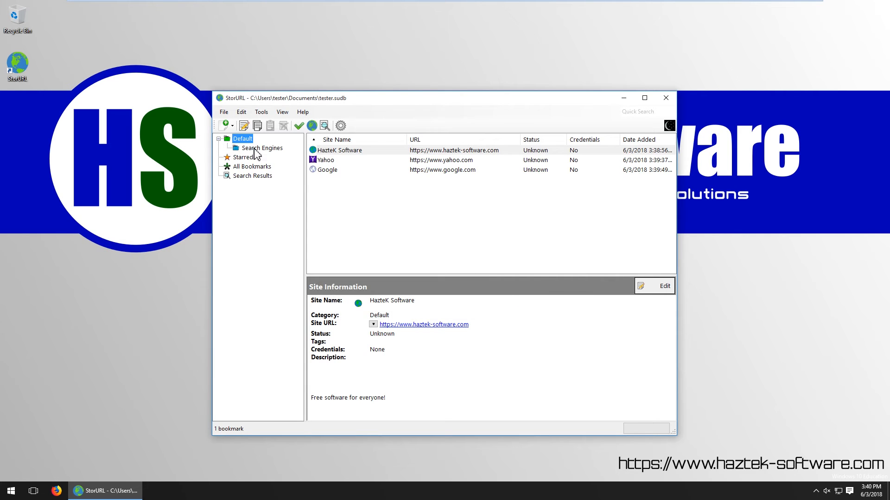
{"action": "left_click", "coordinate": [255, 149]}
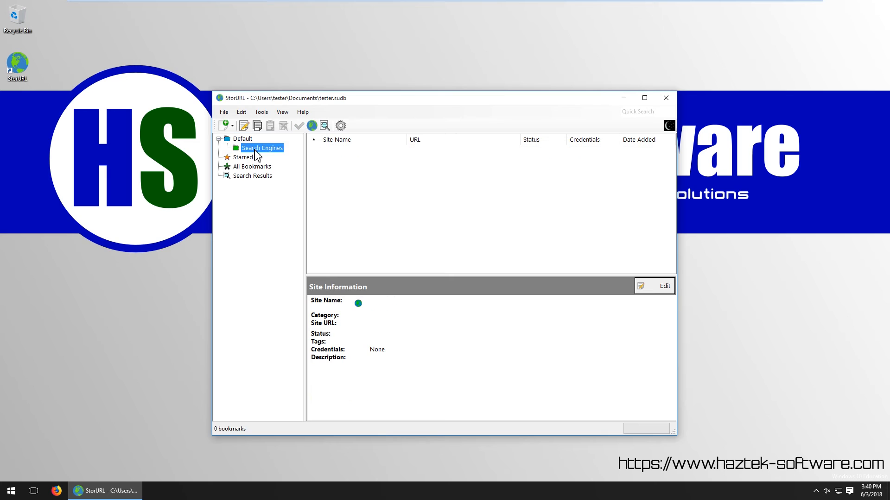
{"action": "left_click", "coordinate": [245, 140]}
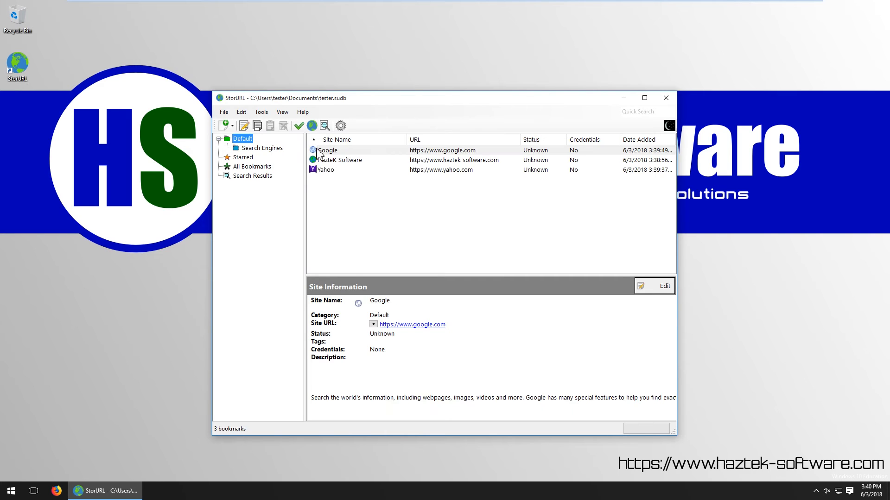
{"action": "left_click", "coordinate": [333, 152]}
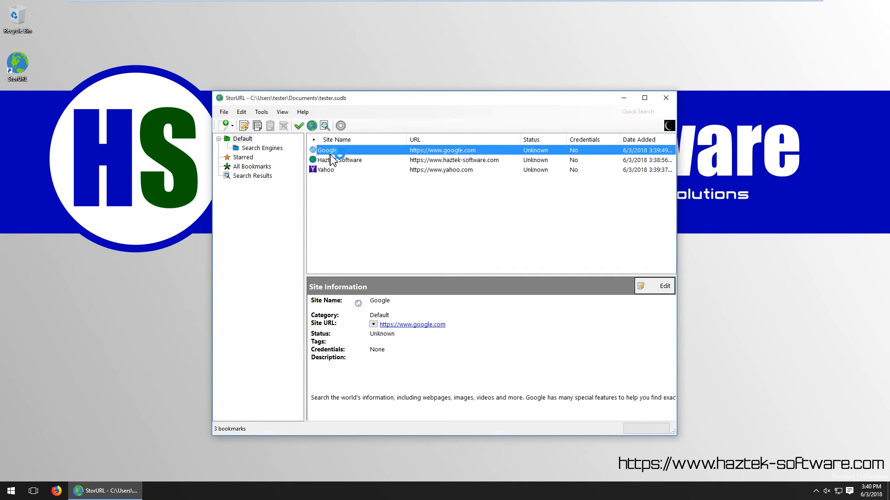
{"action": "left_click", "coordinate": [332, 171], "text": "ctrl"}
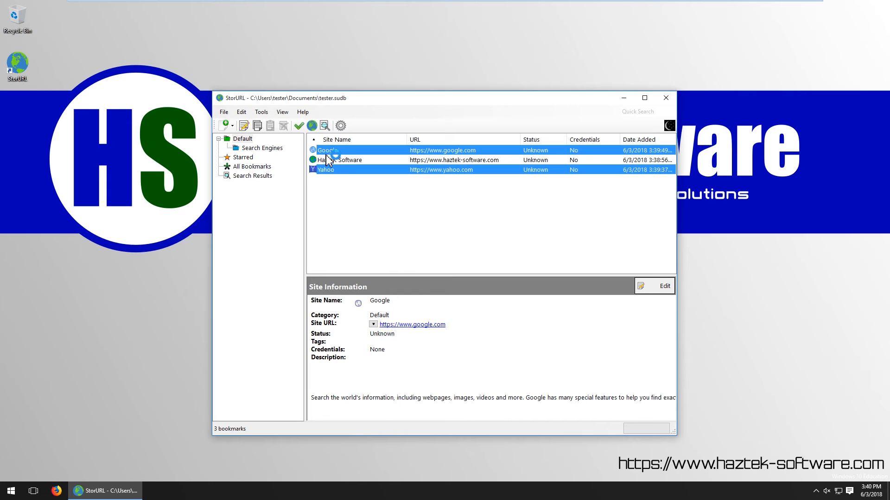
{"action": "left_click_drag", "start_coordinate": [325, 156], "coordinate": [276, 155]}
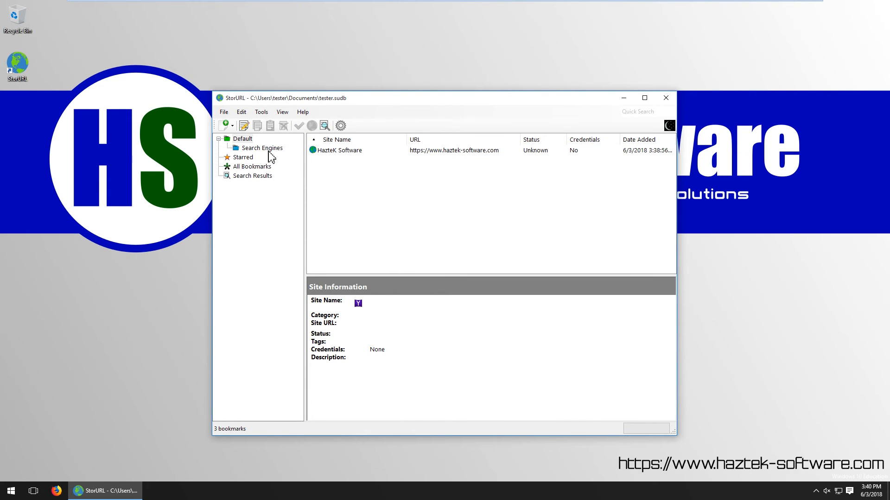
{"action": "left_click", "coordinate": [273, 150]}
{"action": "left_click", "coordinate": [338, 171]}
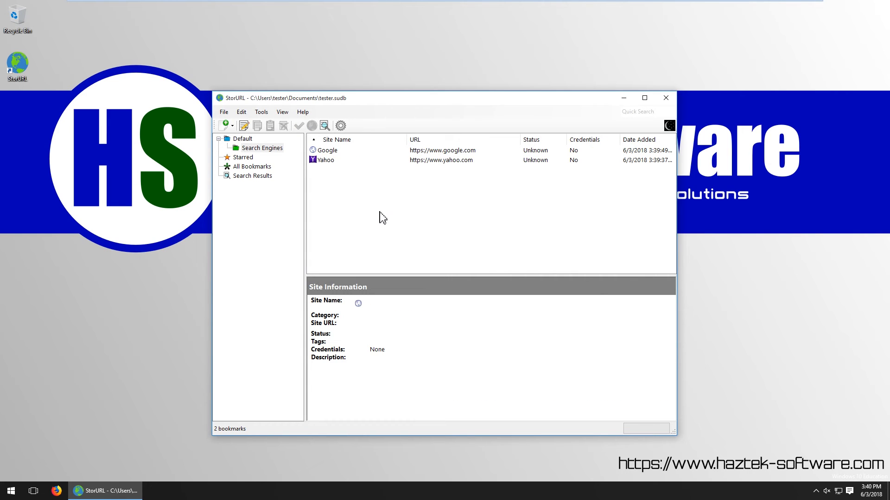
Promote the Search Engines category to the top level, alongside Default, and open it
{"action": "left_click", "coordinate": [257, 149]}
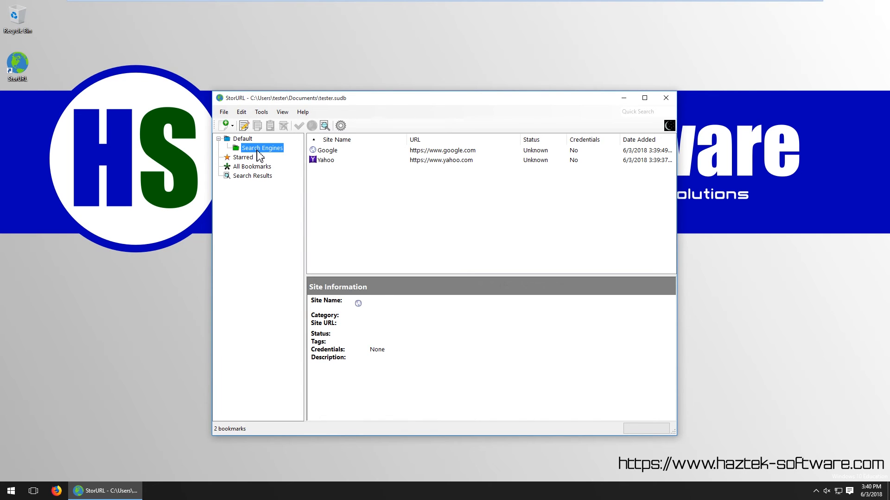
{"action": "right_click", "coordinate": [258, 150]}
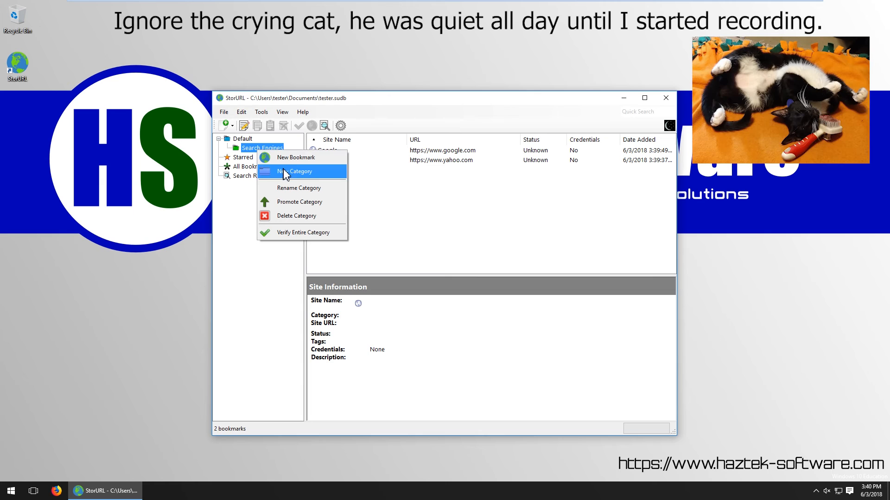
{"action": "left_click", "coordinate": [314, 204]}
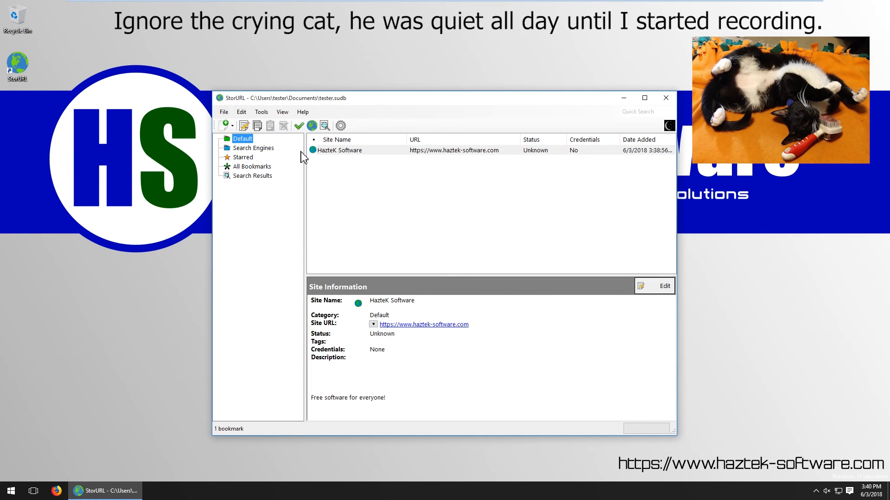
{"action": "left_click", "coordinate": [241, 149]}
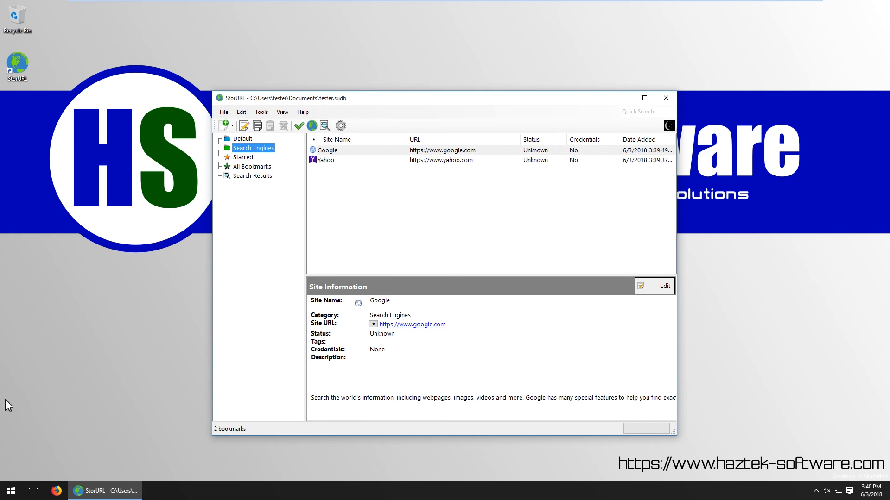
Switch to Firefox and open espn.com
{"action": "left_click", "coordinate": [63, 493]}
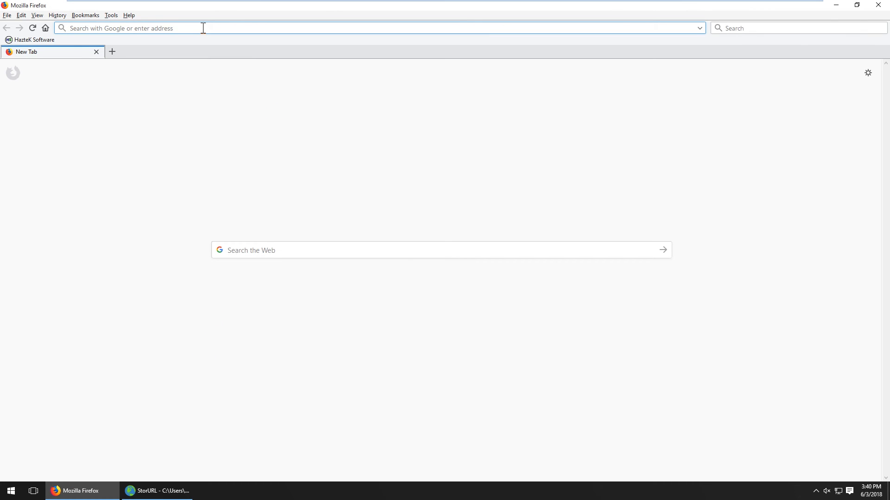
{"action": "type", "text": "espn.com"}
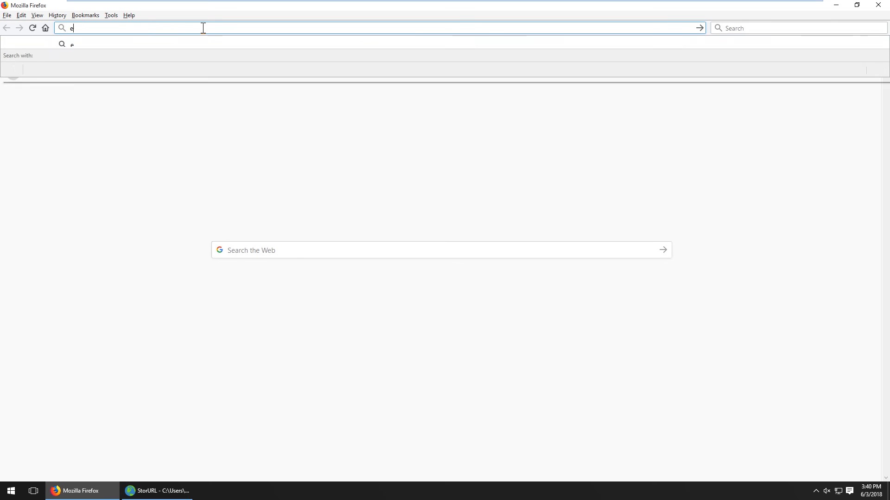
{"action": "key", "text": "Return"}
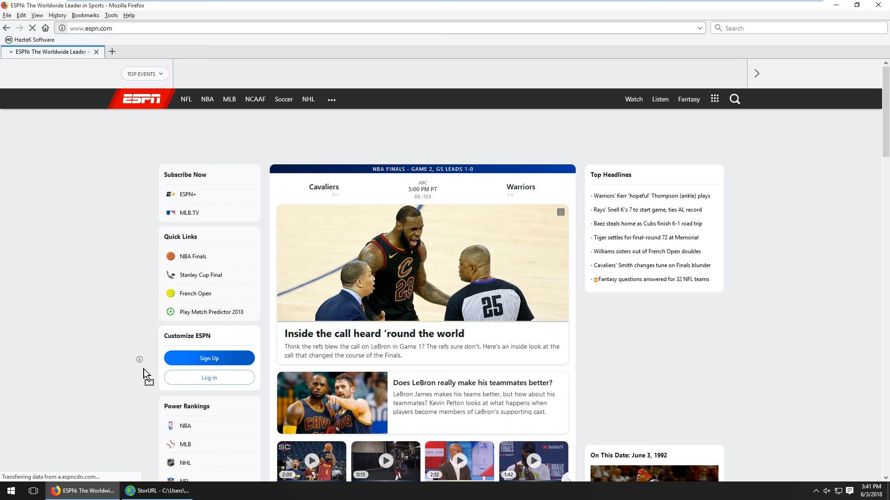
Switch back to StorURL and drop the ESPN page in to add it as a bookmark named ESPN: The Worldwide Leader in Sports
{"action": "left_click", "coordinate": [158, 491]}
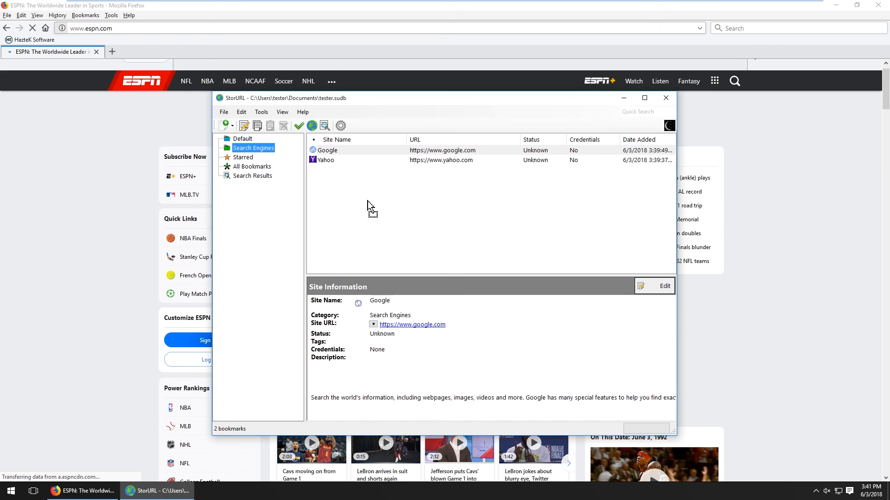
{"action": "left_click_drag", "start_coordinate": [368, 207], "coordinate": [375, 201]}
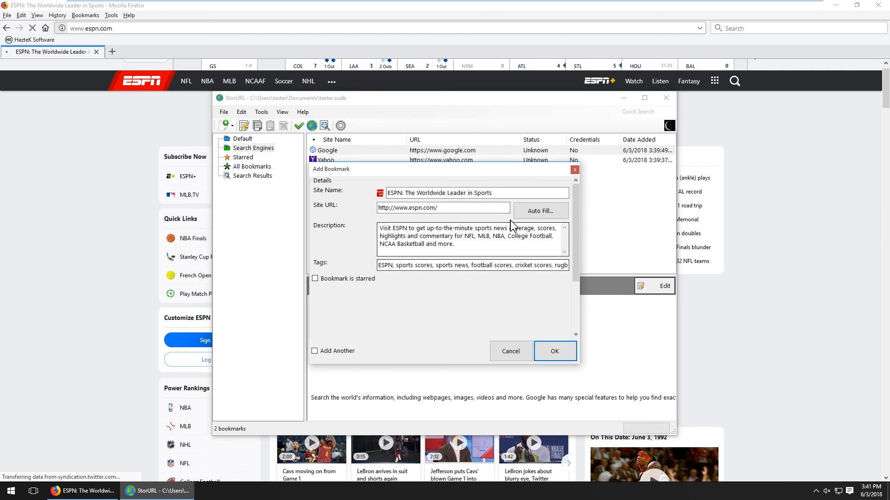
{"action": "left_click", "coordinate": [550, 349]}
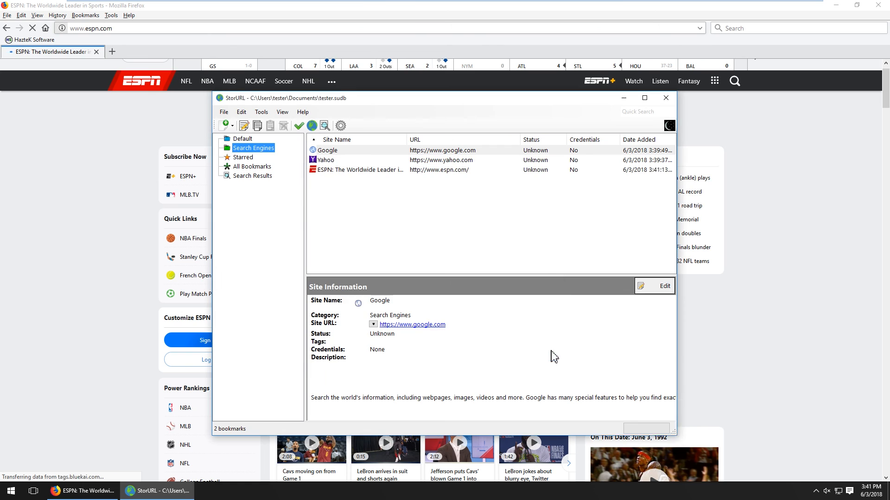
Move the ESPN bookmark from Search Engines into the Default category
{"action": "left_click", "coordinate": [341, 170]}
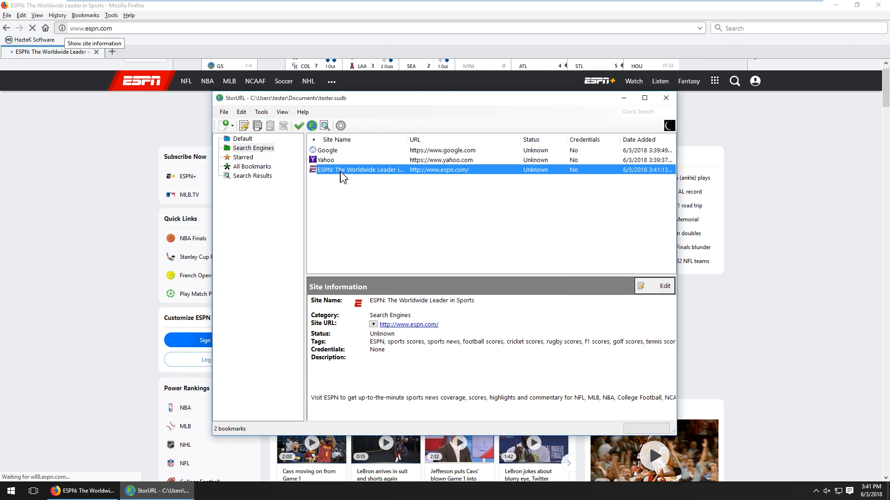
{"action": "left_click_drag", "start_coordinate": [323, 177], "coordinate": [247, 144]}
{"action": "left_click", "coordinate": [243, 139]}
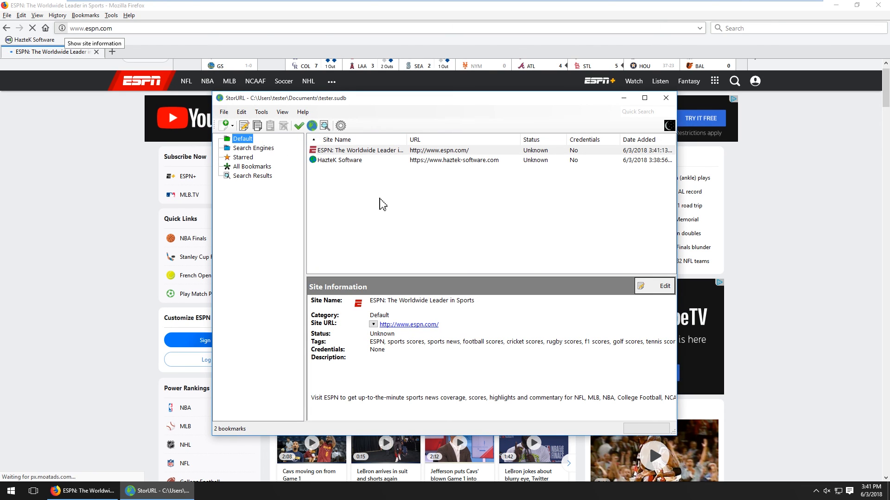
{"action": "left_click", "coordinate": [366, 206]}
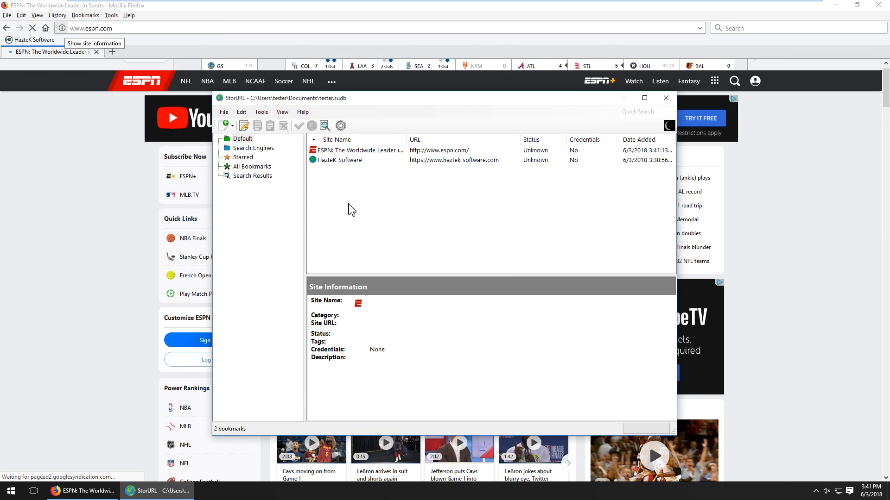